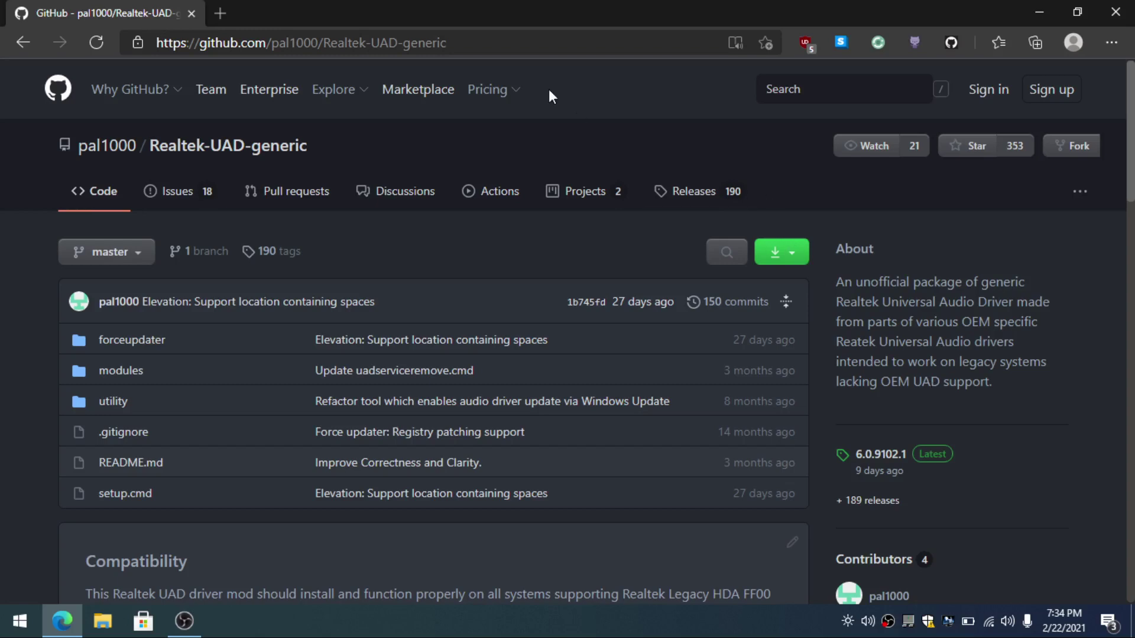
- On the pal1000/Realtek-UAD-generic code page, head toward the repository's releases list
{"action": "left_click", "coordinate": [488, 47]}
{"action": "left_click", "coordinate": [487, 48]}
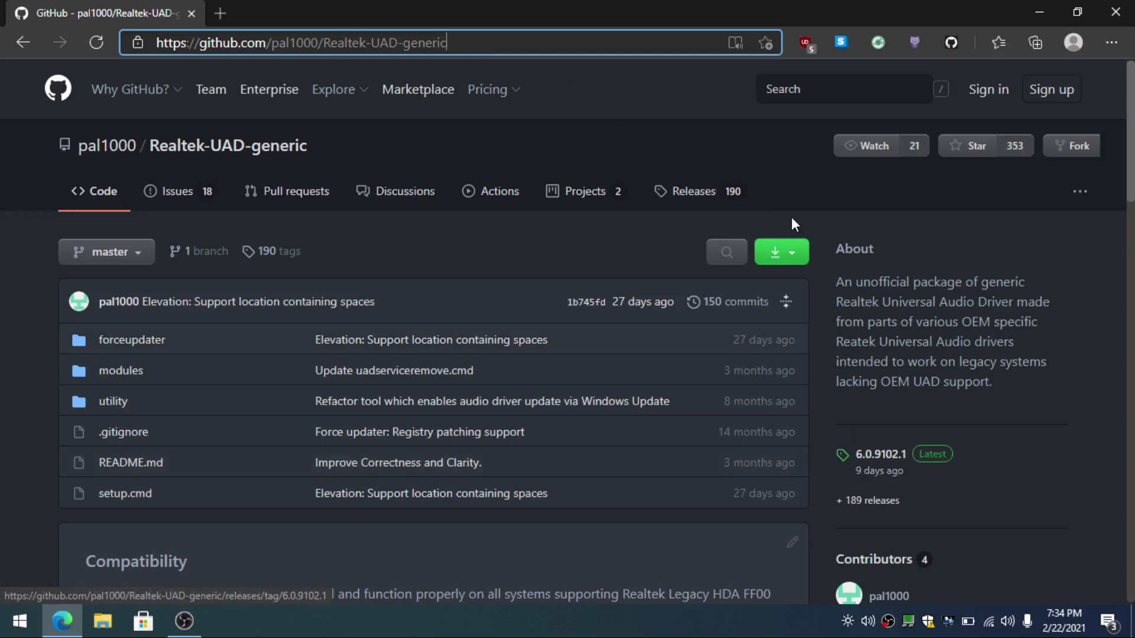
- From the releases list, download Unofficial-Realtek-UAD-generic-6.0.9102.1.zip from release 6.0.9102.1's assets
{"action": "left_click", "coordinate": [702, 207]}
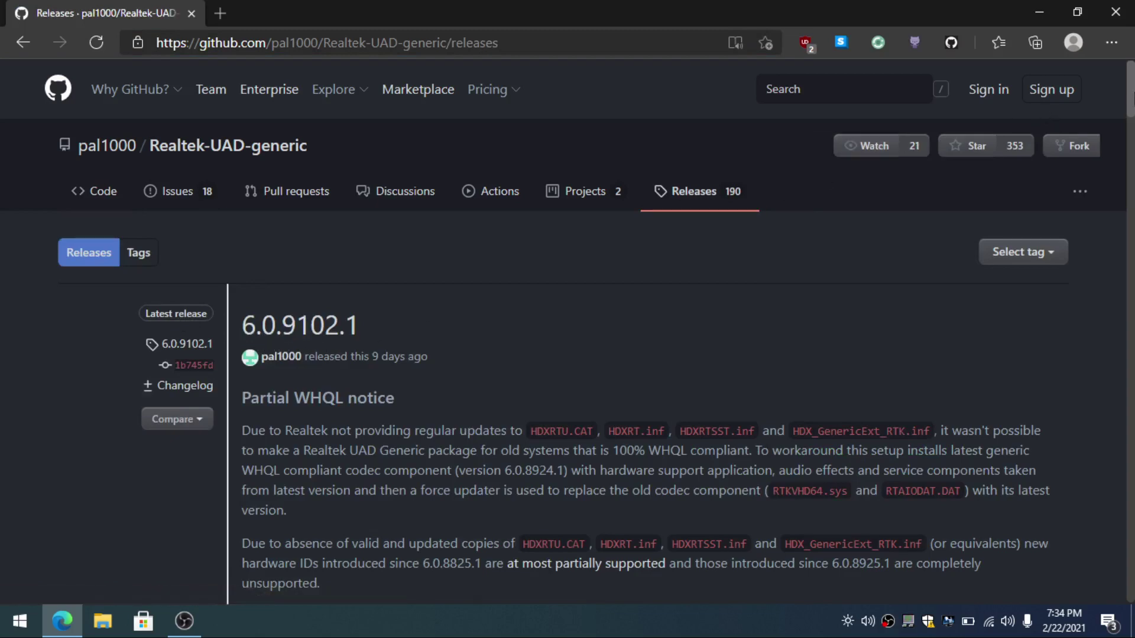
{"action": "scroll", "coordinate": [1041, 118], "scroll_direction": "down", "scroll_amount": 5}
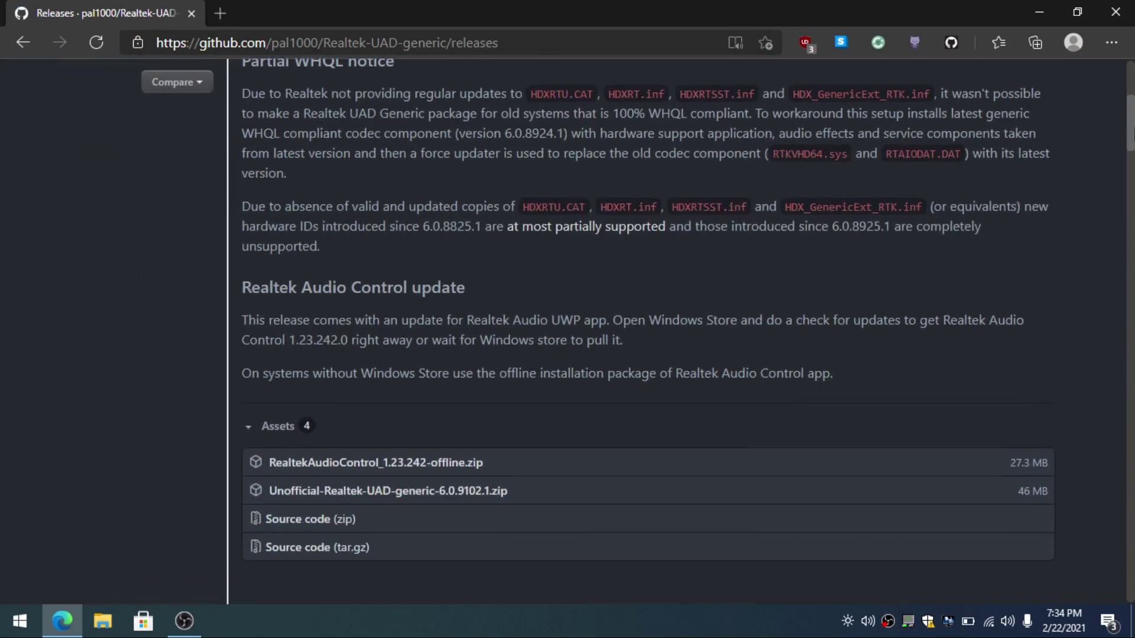
{"action": "left_click", "coordinate": [269, 427]}
{"action": "left_click", "coordinate": [281, 428]}
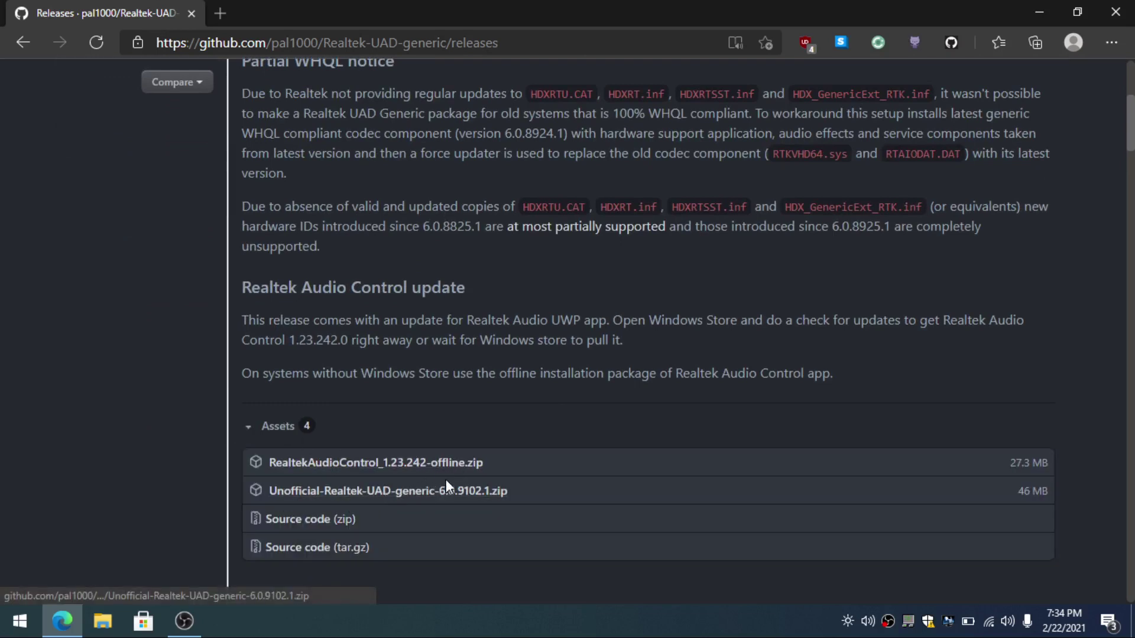
{"action": "left_click", "coordinate": [476, 493]}
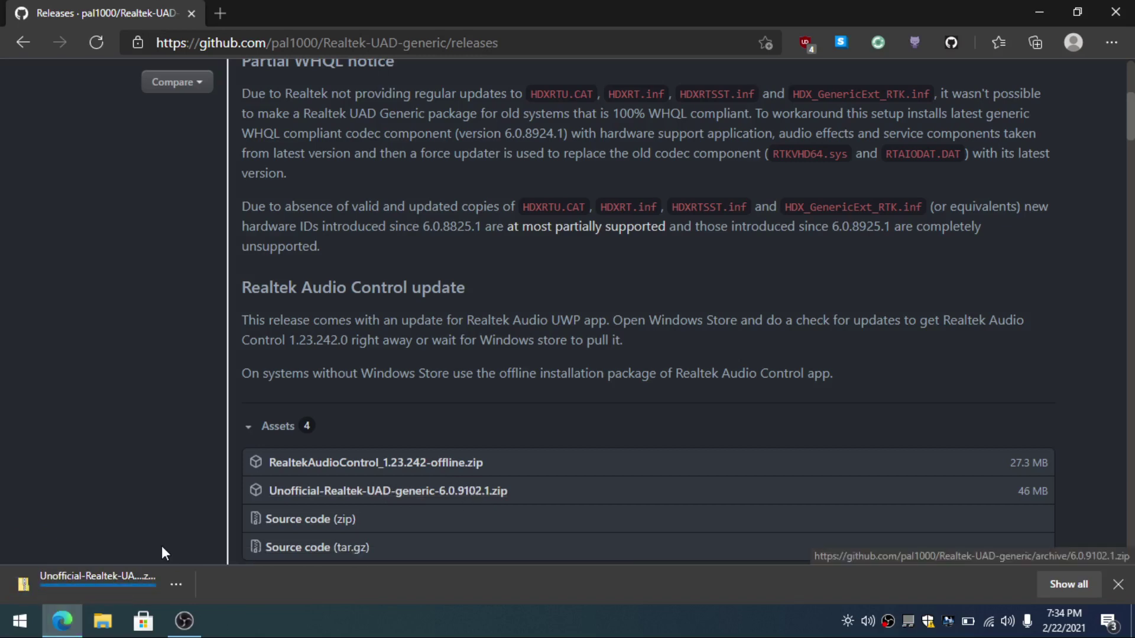
{"action": "left_click", "coordinate": [175, 580]}
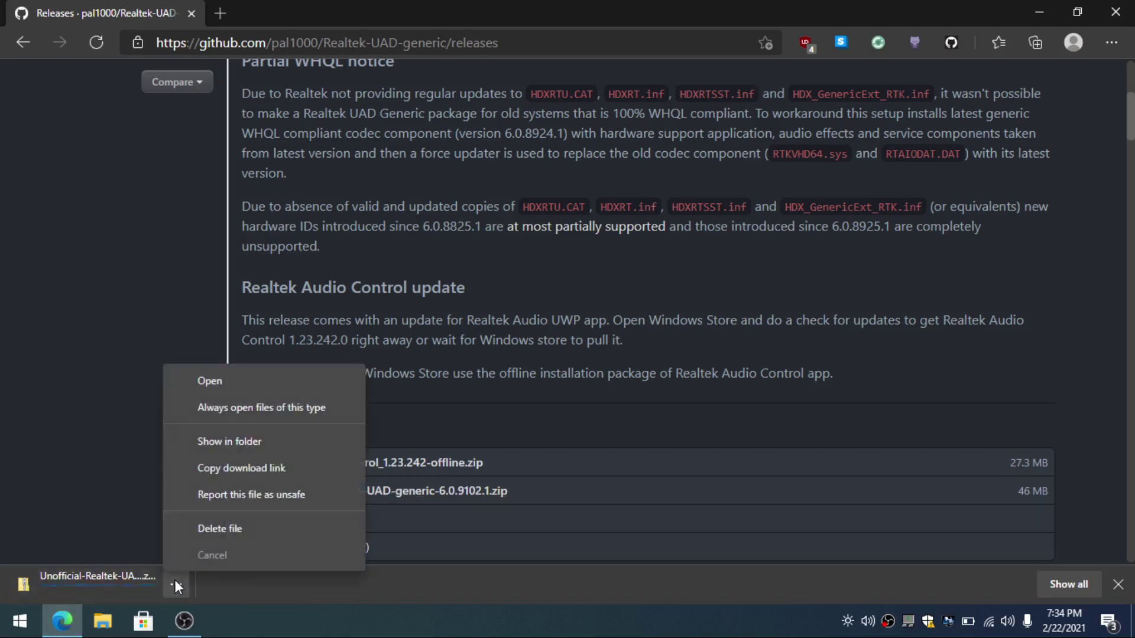
- Show the downloaded zip in Downloads and 7-Zip extract it to 'Unofficial-Realtek-UAD-generic-6.0.9102.1\'
{"action": "left_click", "coordinate": [239, 446]}
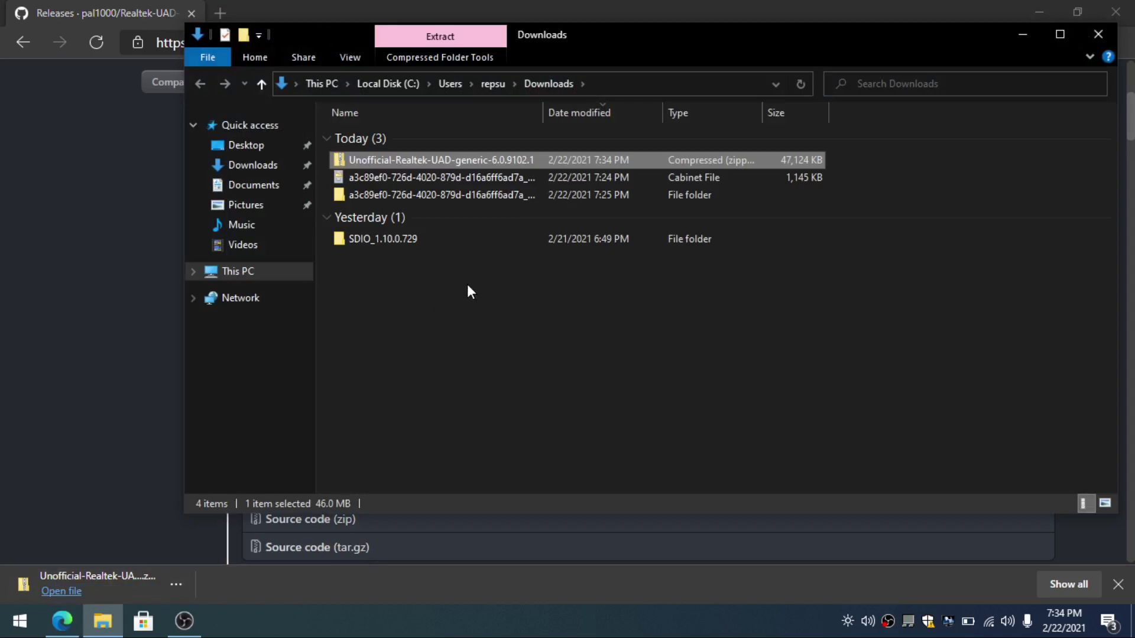
{"action": "right_click", "coordinate": [448, 164]}
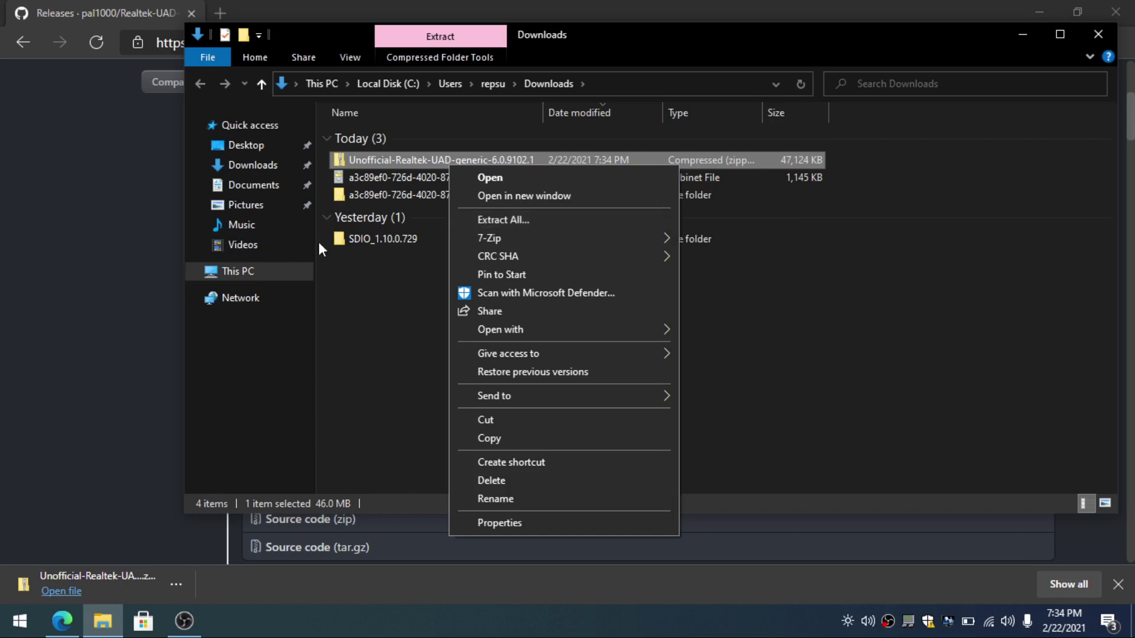
{"action": "mouse_move", "coordinate": [502, 240]}
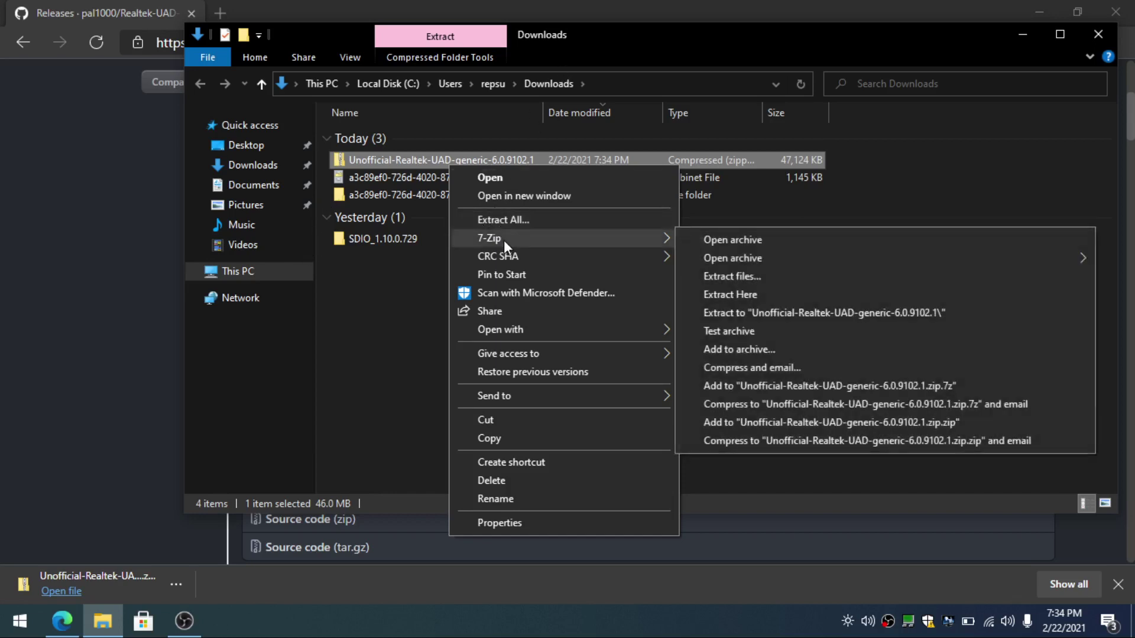
{"action": "left_click", "coordinate": [820, 309]}
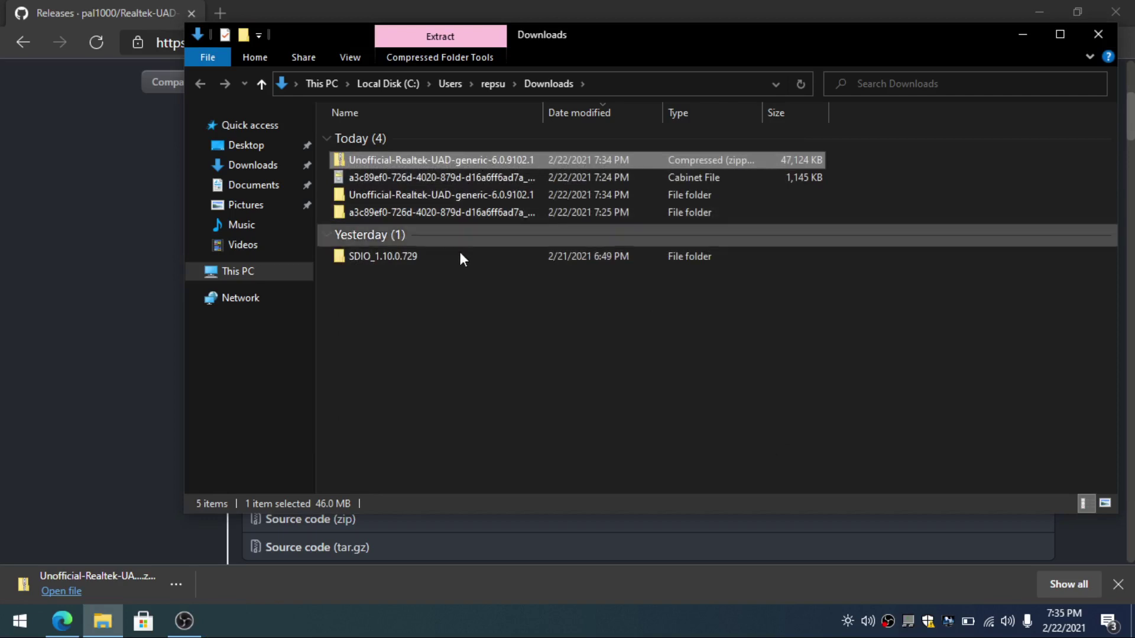
- Widen the Name column and open Unofficial-Realtek-UAD-generic-6.0.9102.1, then its Realtek-UAD-generic subfolder
{"action": "left_click", "coordinate": [448, 305]}
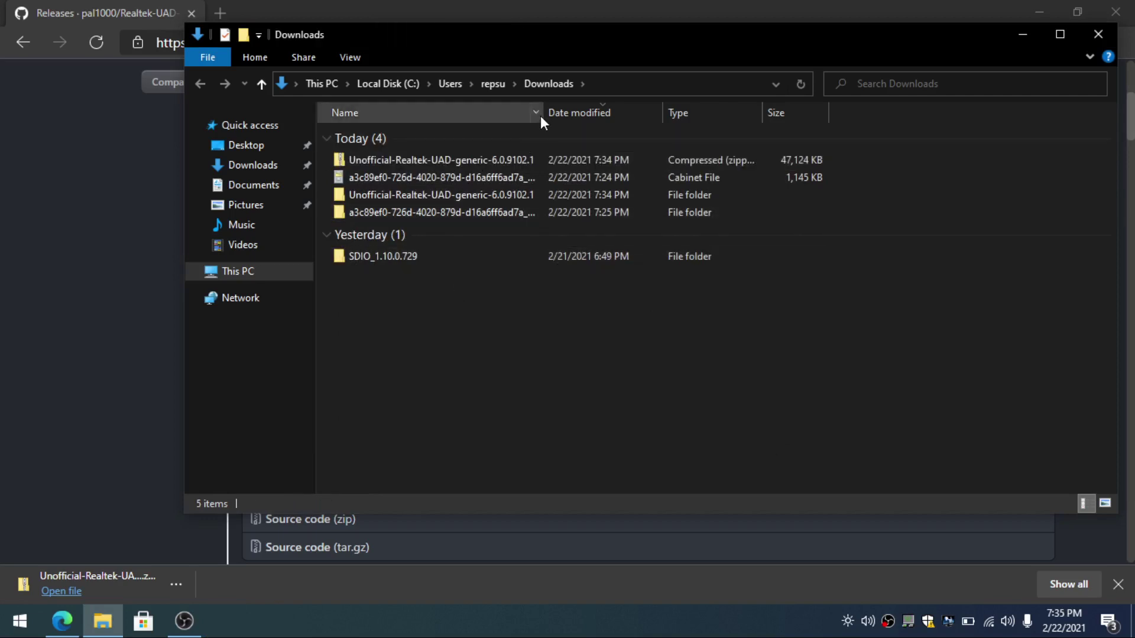
{"action": "left_click_drag", "start_coordinate": [542, 115], "coordinate": [588, 131]}
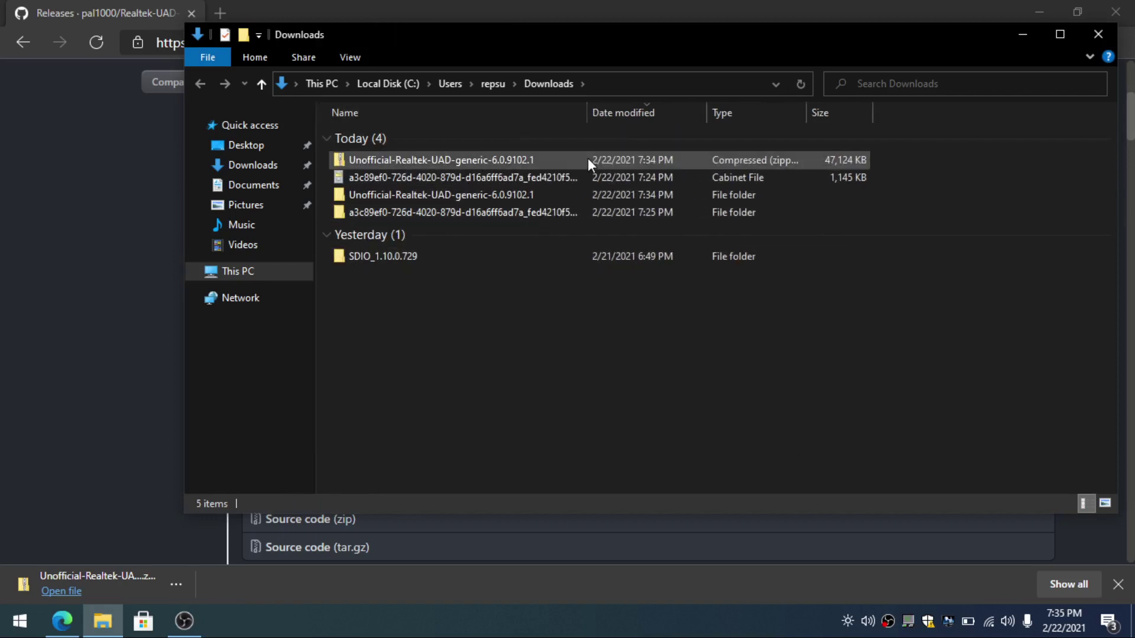
{"action": "double_click", "coordinate": [476, 196]}
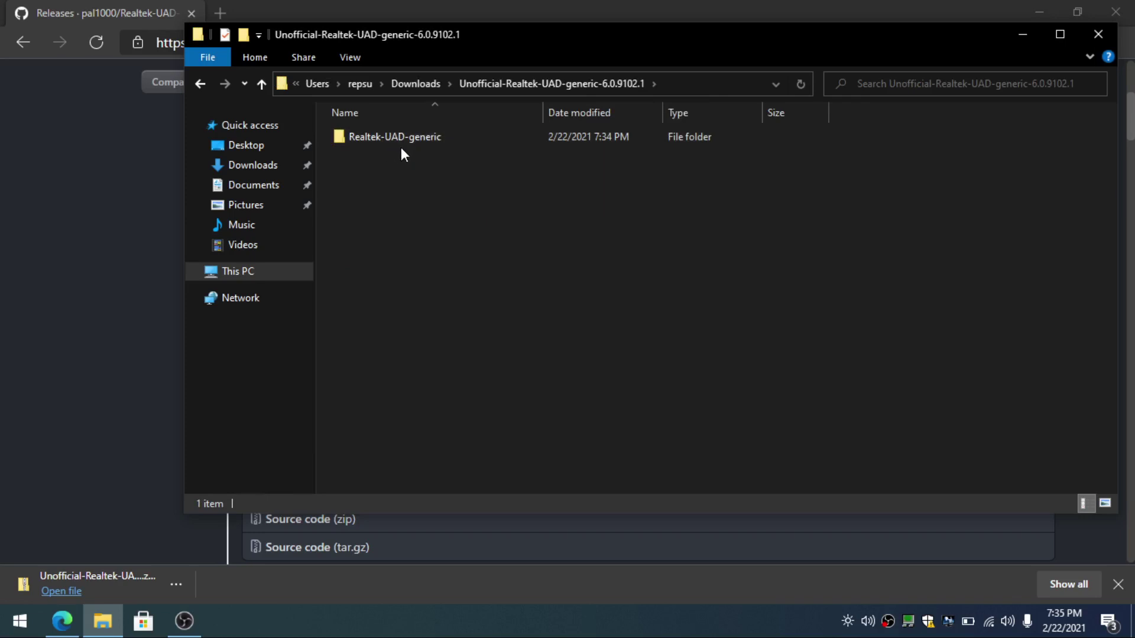
{"action": "double_click", "coordinate": [423, 145]}
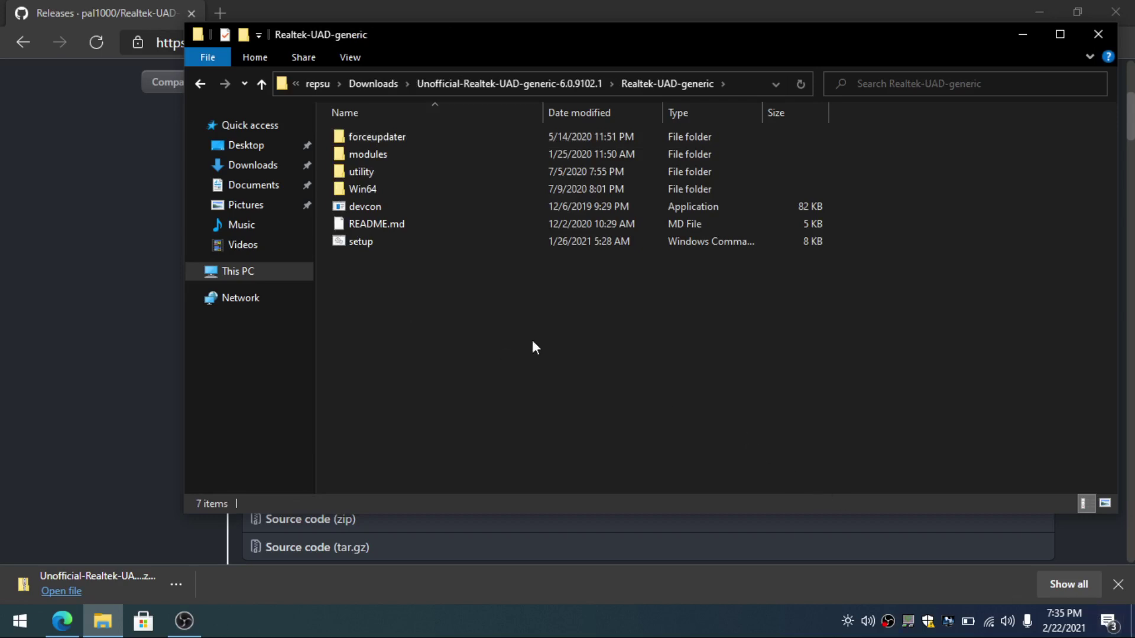
- Widen the Type column and select the setup command script
{"action": "left_click", "coordinate": [373, 246]}
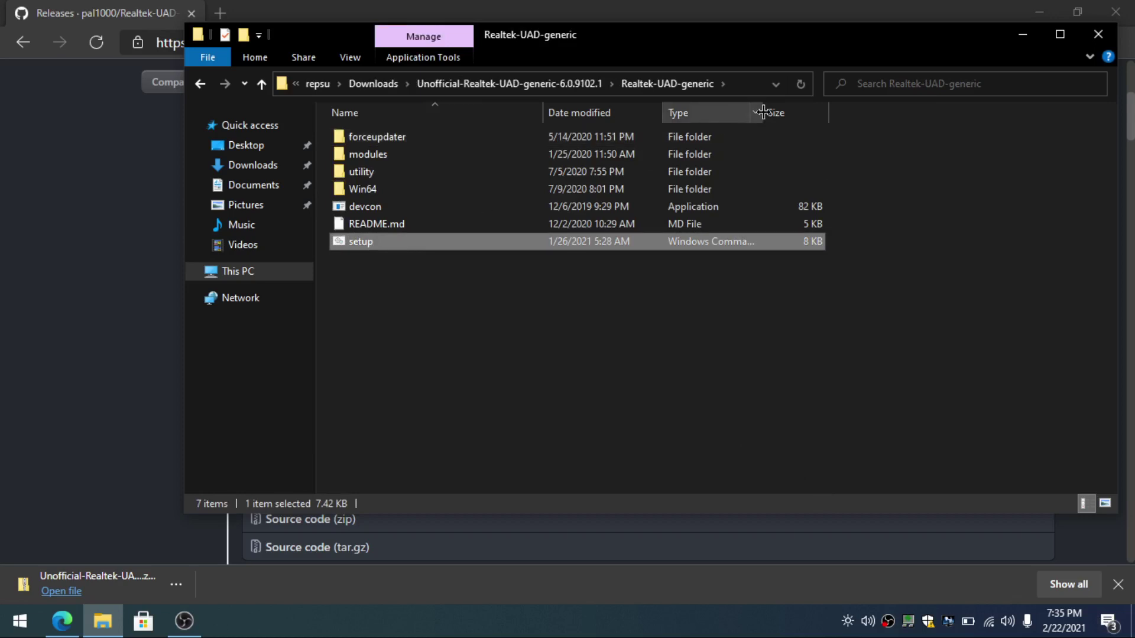
{"action": "left_click_drag", "start_coordinate": [763, 113], "coordinate": [821, 160]}
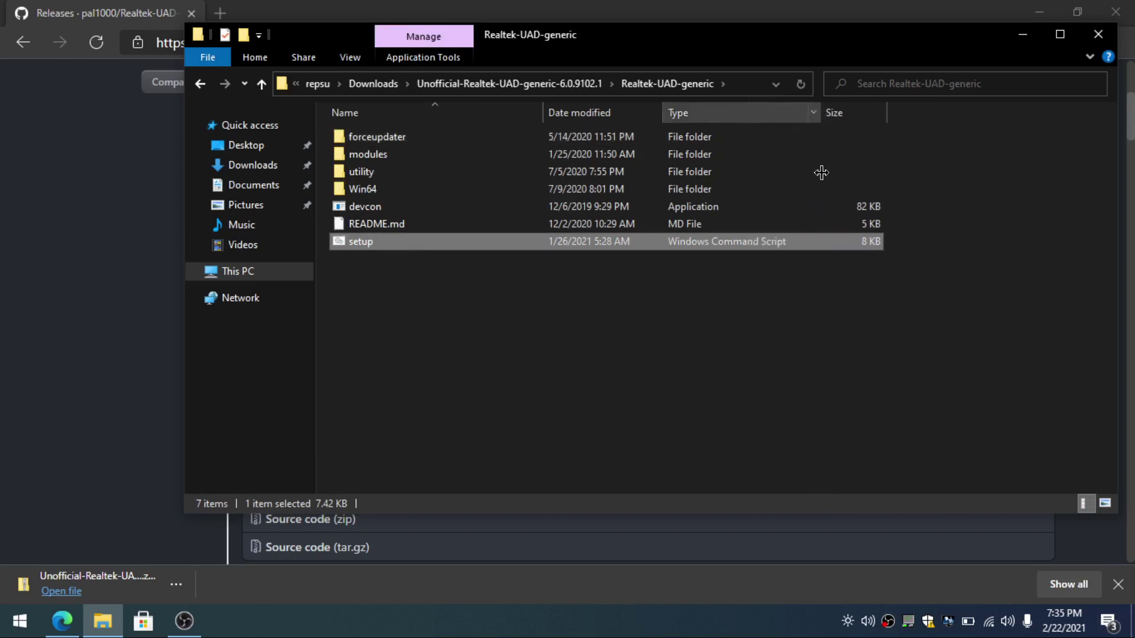
{"action": "left_click", "coordinate": [643, 305]}
{"action": "left_click", "coordinate": [420, 242]}
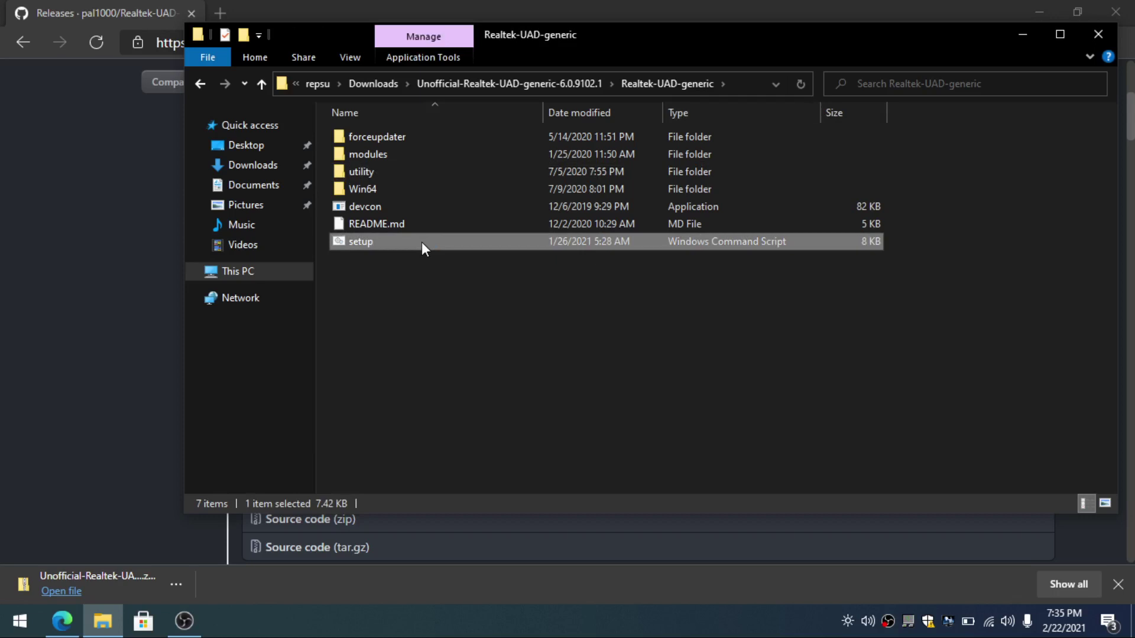
- Run the setup script as administrator, minimize Explorer, and reposition the setup console window
{"action": "right_click", "coordinate": [422, 242]}
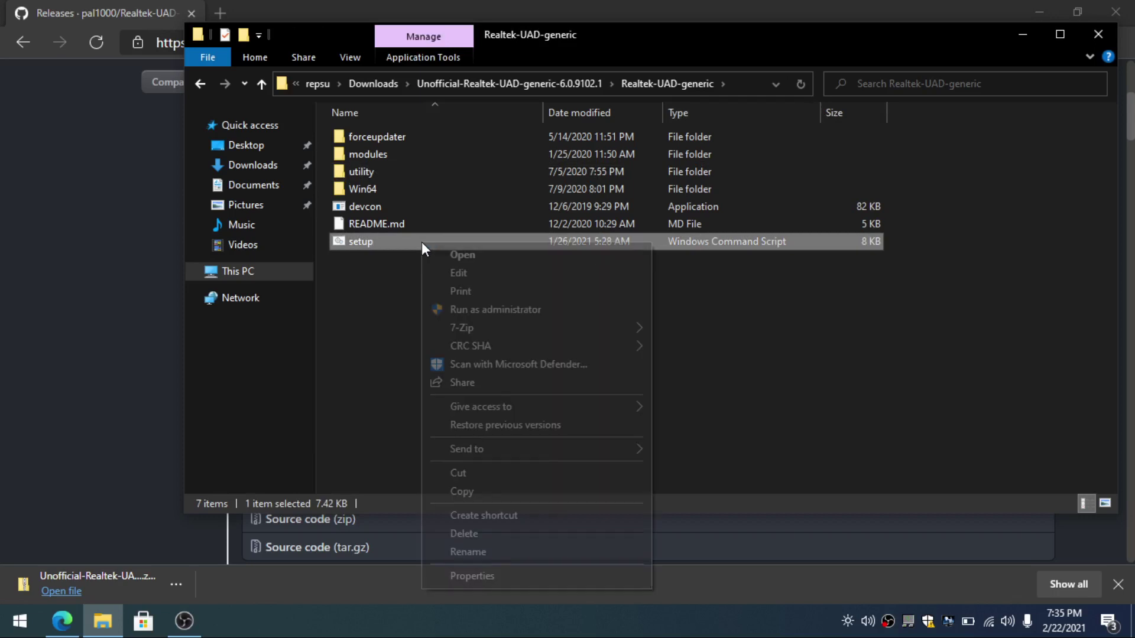
{"action": "left_click", "coordinate": [518, 312]}
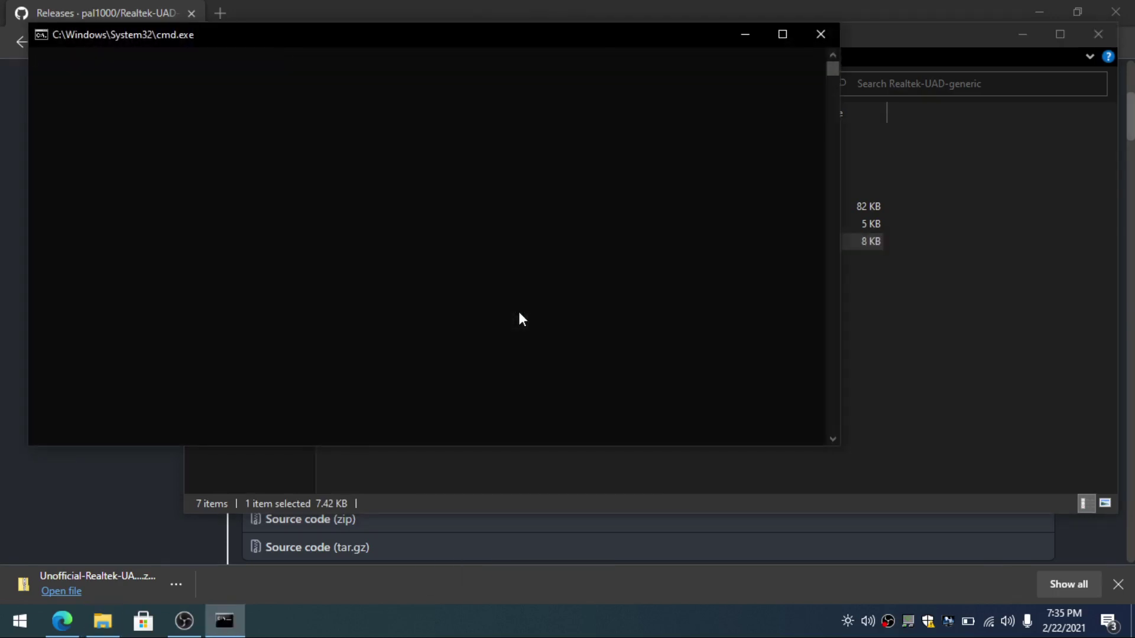
{"action": "left_click_drag", "start_coordinate": [466, 33], "coordinate": [625, 93]}
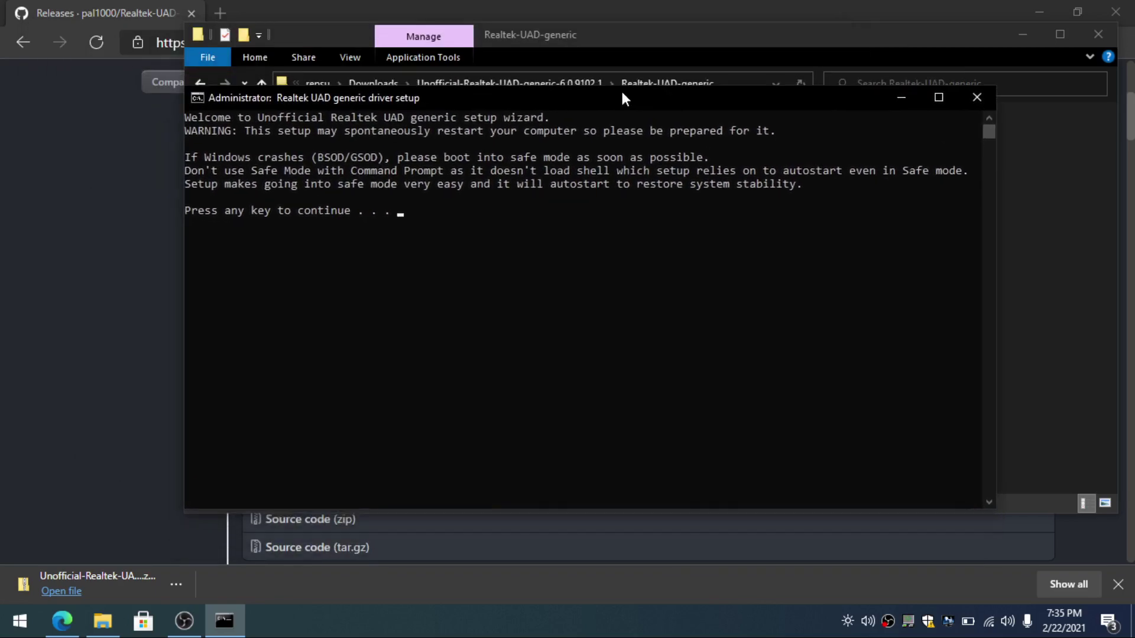
{"action": "left_click", "coordinate": [1013, 35]}
{"action": "left_click_drag", "start_coordinate": [812, 97], "coordinate": [819, 142]}
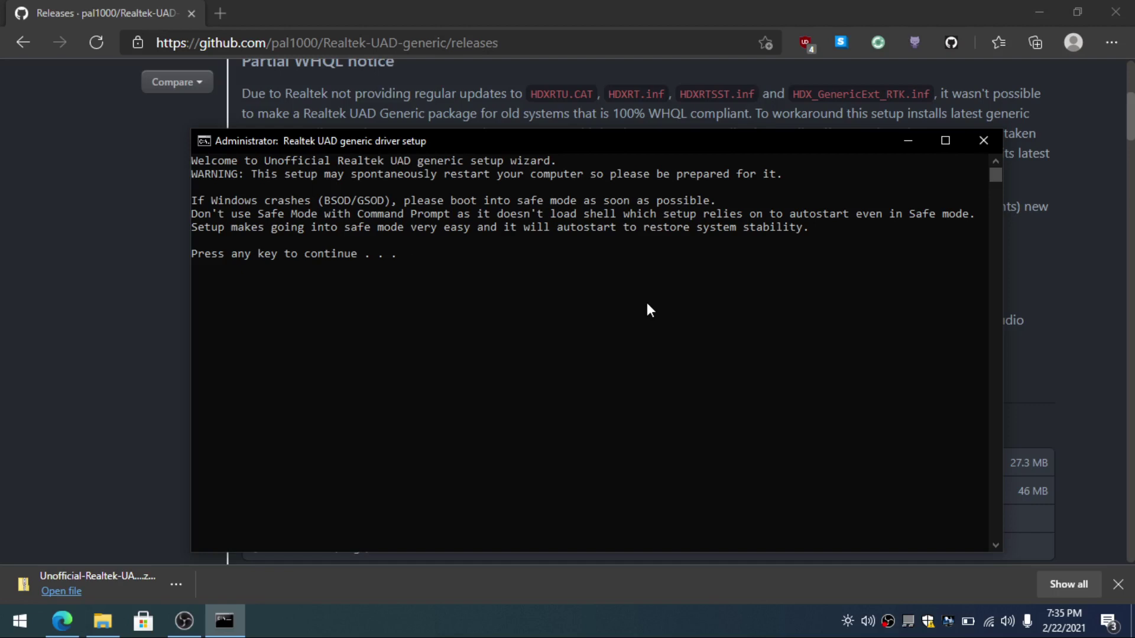
- Pass the welcome warning, keep 'n' for codec updates, and answer 'y' to install the generic package
{"action": "key", "text": "Return"}
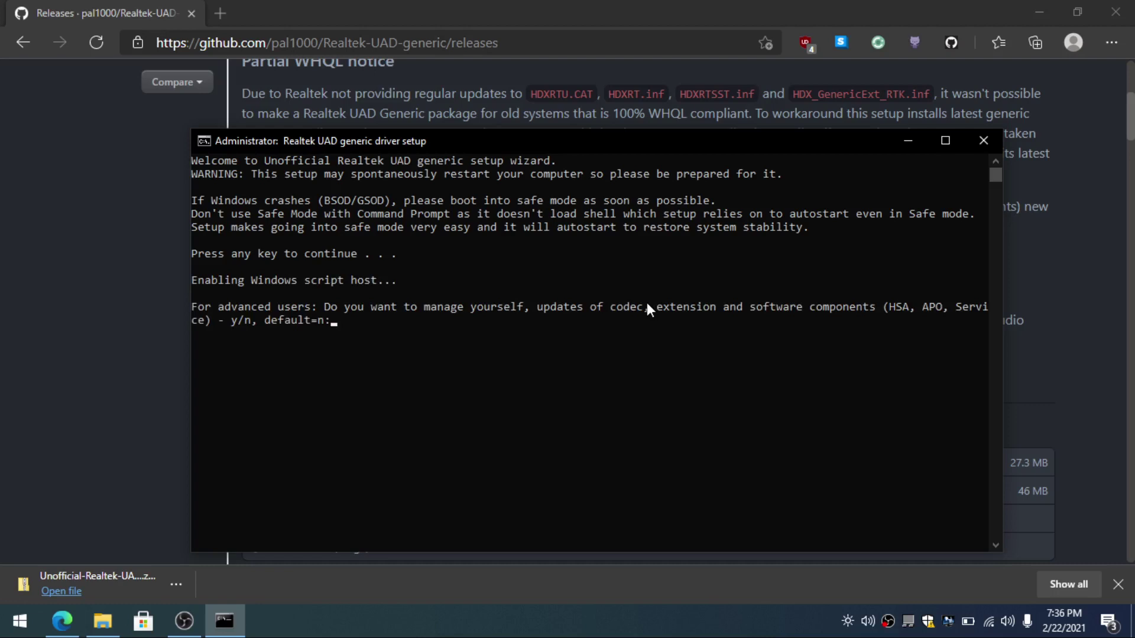
{"action": "key", "text": "Return"}
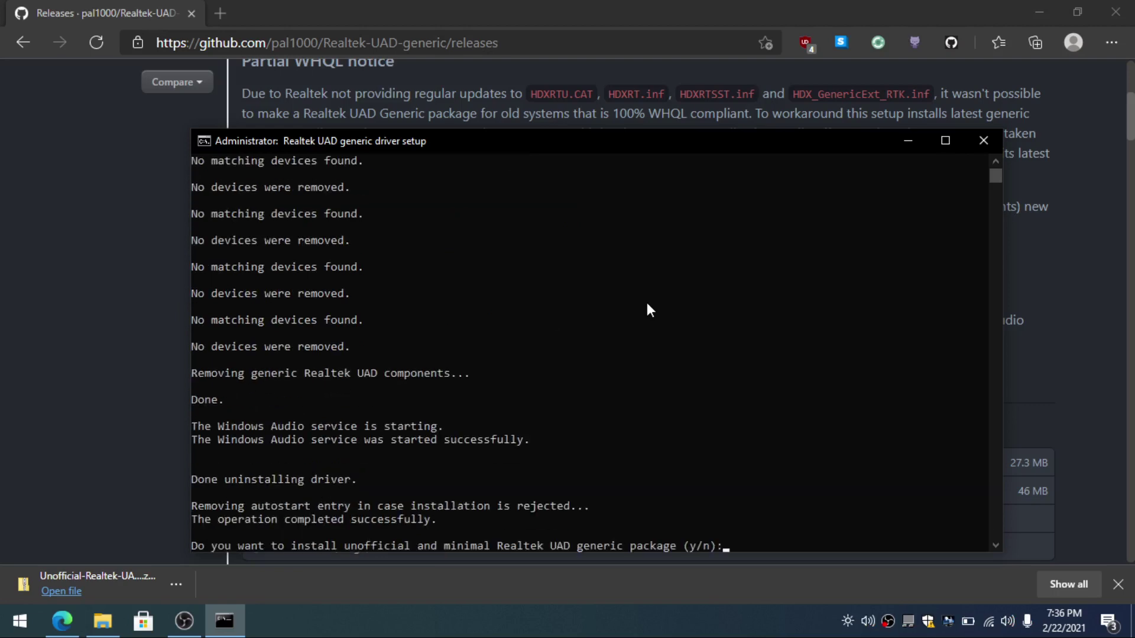
{"action": "type", "text": "y"}
{"action": "key", "text": "BackSpace"}
{"action": "type", "text": "y"}
{"action": "key", "text": "Return"}
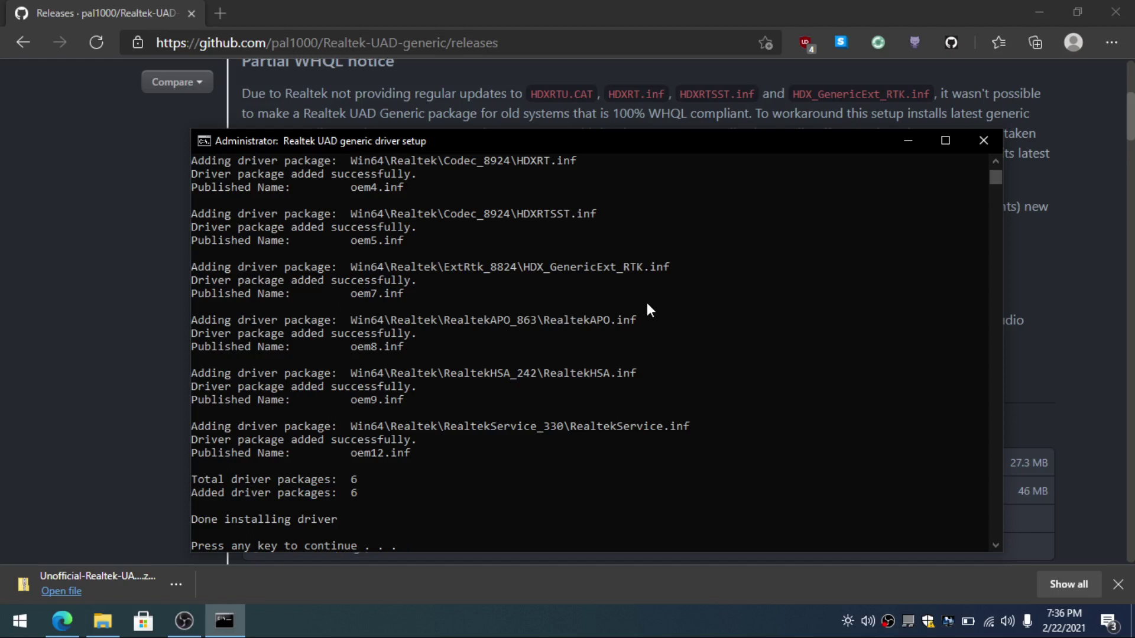
- Continue through the post-install 'Press any key' prompts until the force updater starts
{"action": "key", "text": "Return"}
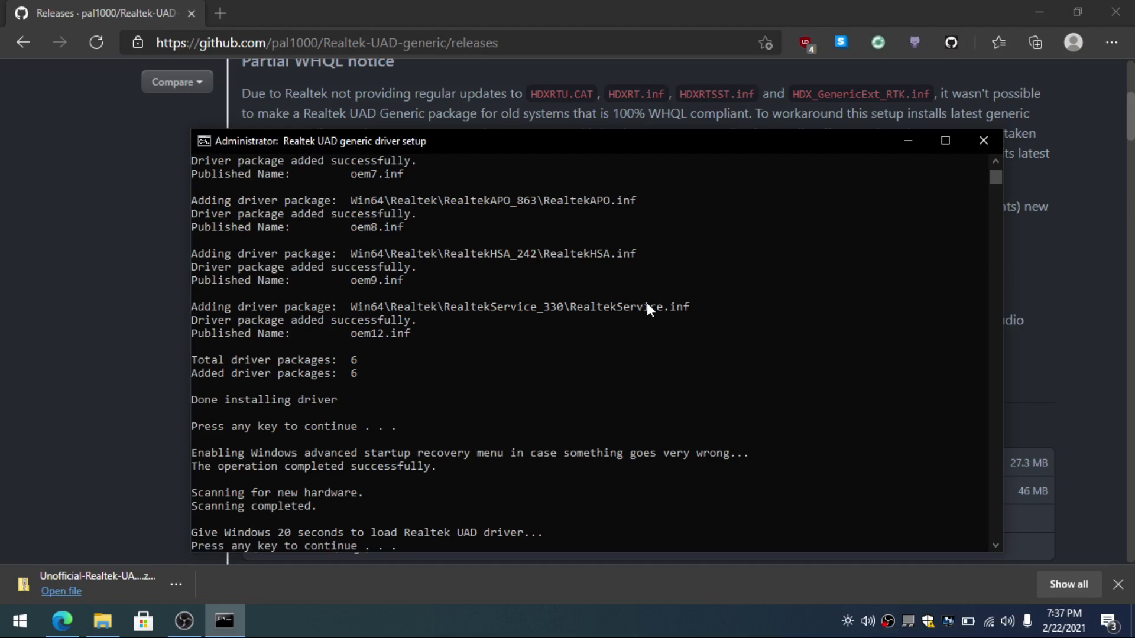
{"action": "key", "text": "Return"}
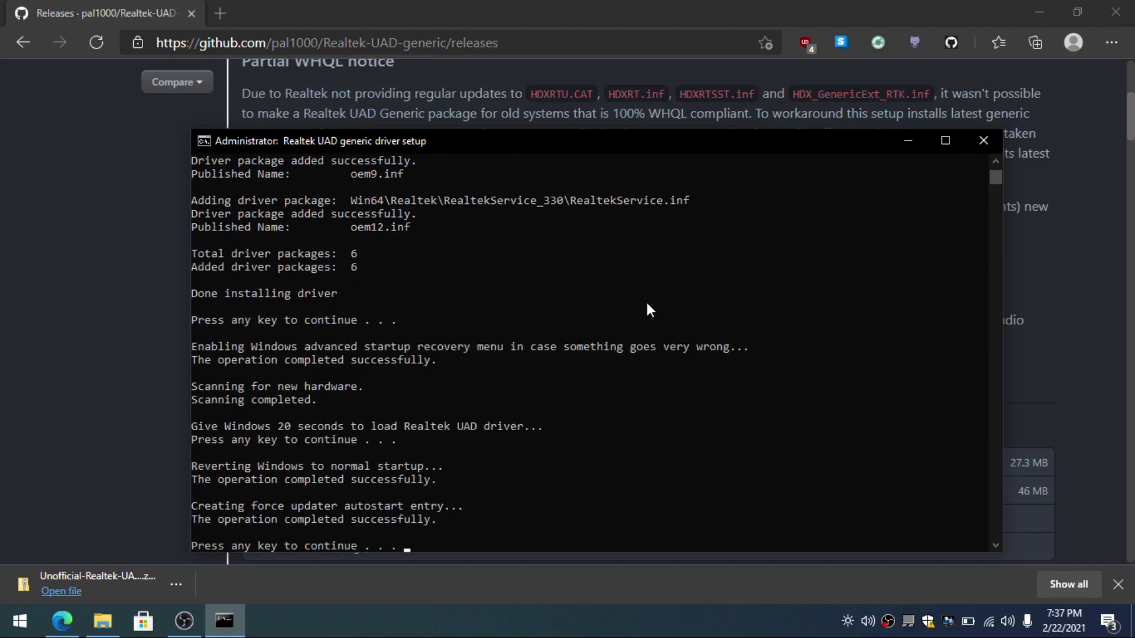
{"action": "key", "text": "Return"}
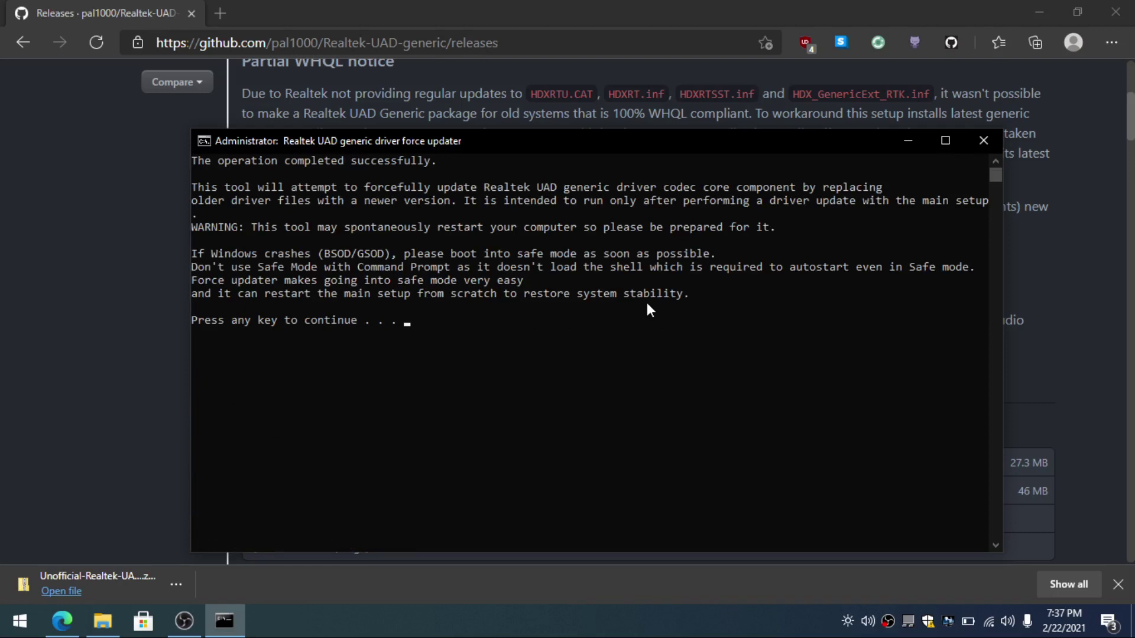
- Start the force update, then let it finish and close once the driver loads
{"action": "key", "text": "Return"}
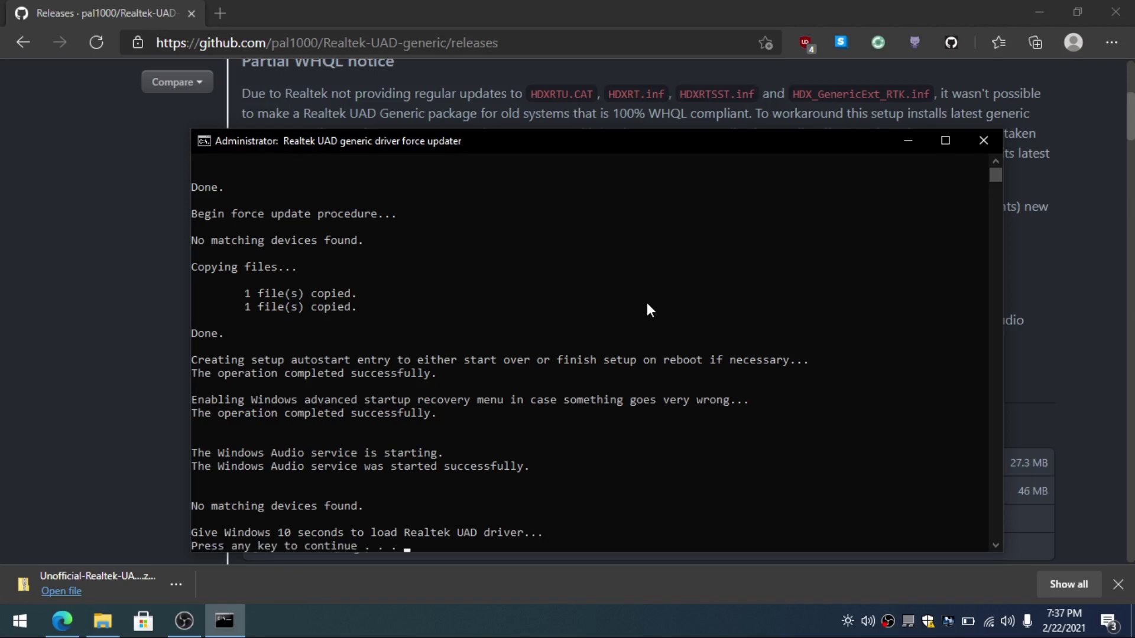
{"action": "key", "text": "Return"}
{"action": "key", "text": "Return"}
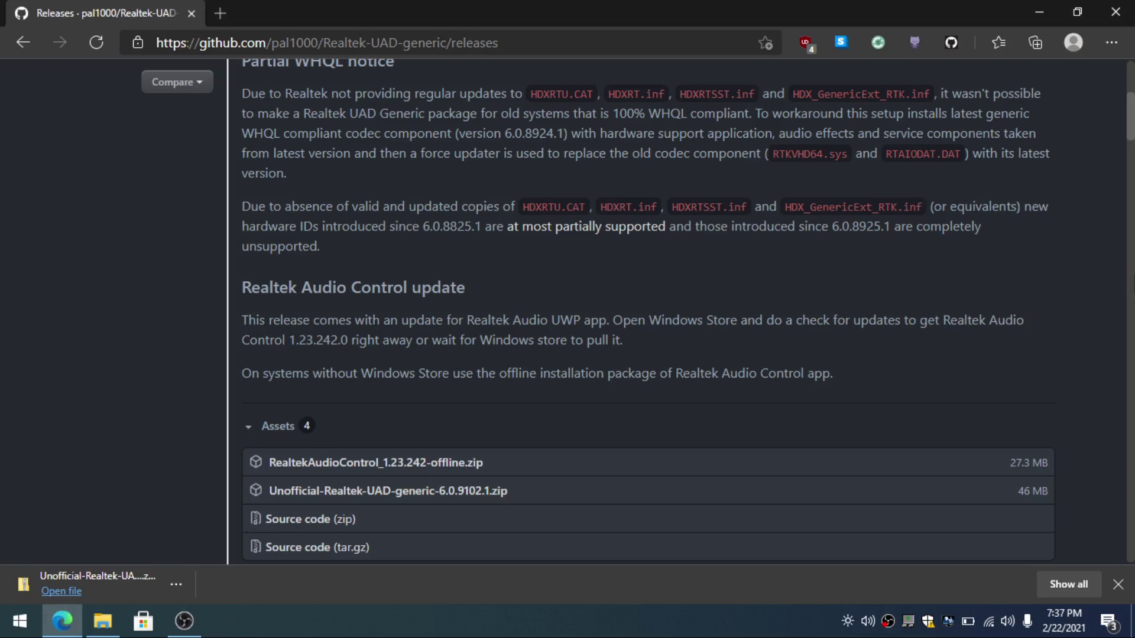
- Scroll up the releases page, follow the Realtek-UAD-generic repository link, and scroll through its README
{"action": "scroll", "coordinate": [1133, 113], "scroll_direction": "up", "scroll_amount": 3}
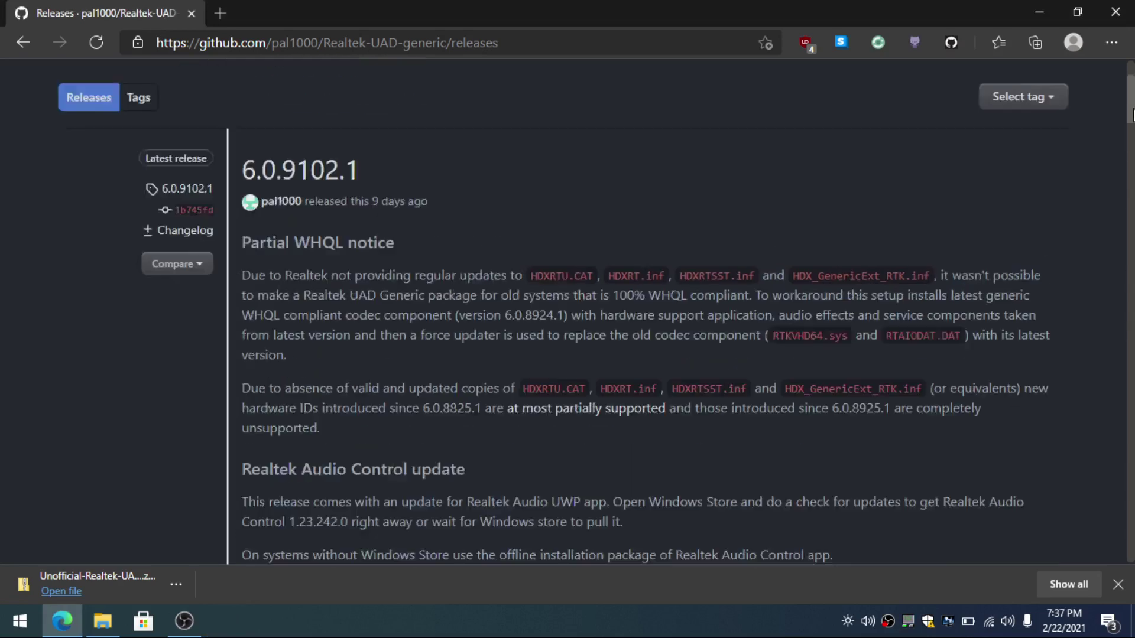
{"action": "scroll", "coordinate": [1133, 114], "scroll_direction": "up", "scroll_amount": 2}
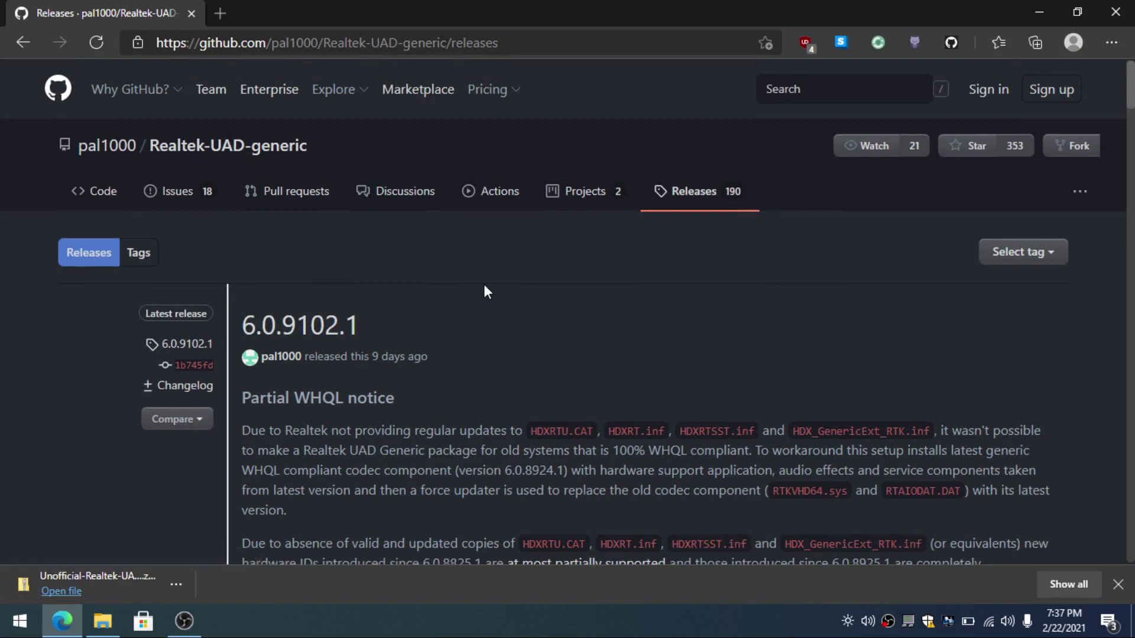
{"action": "left_click", "coordinate": [228, 149]}
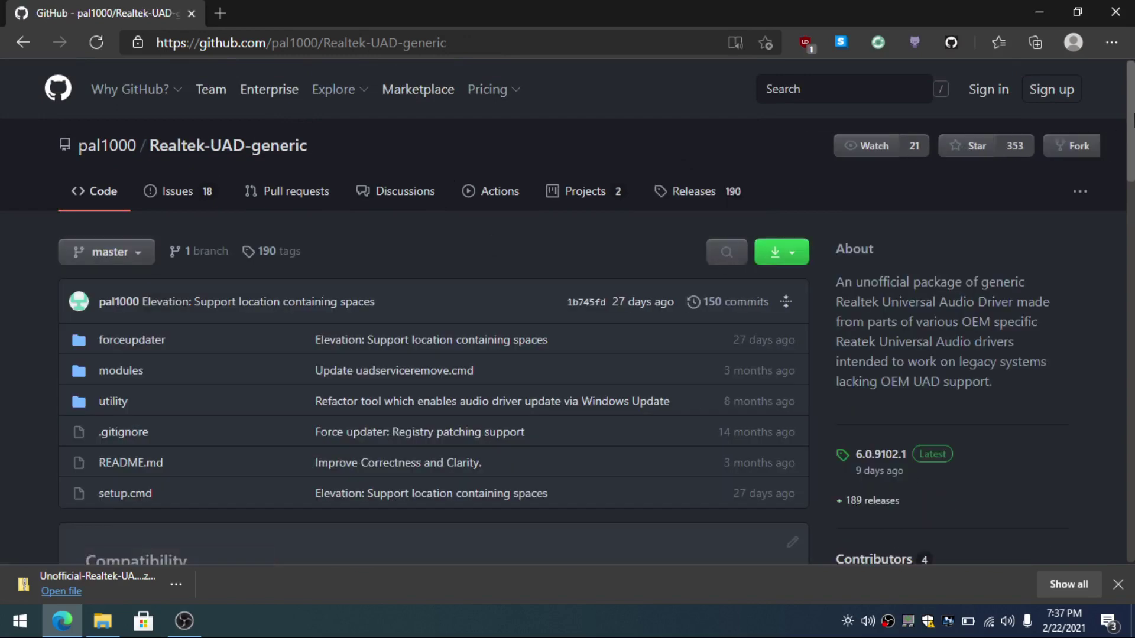
{"action": "scroll", "coordinate": [568, 308], "scroll_direction": "down", "scroll_amount": 7}
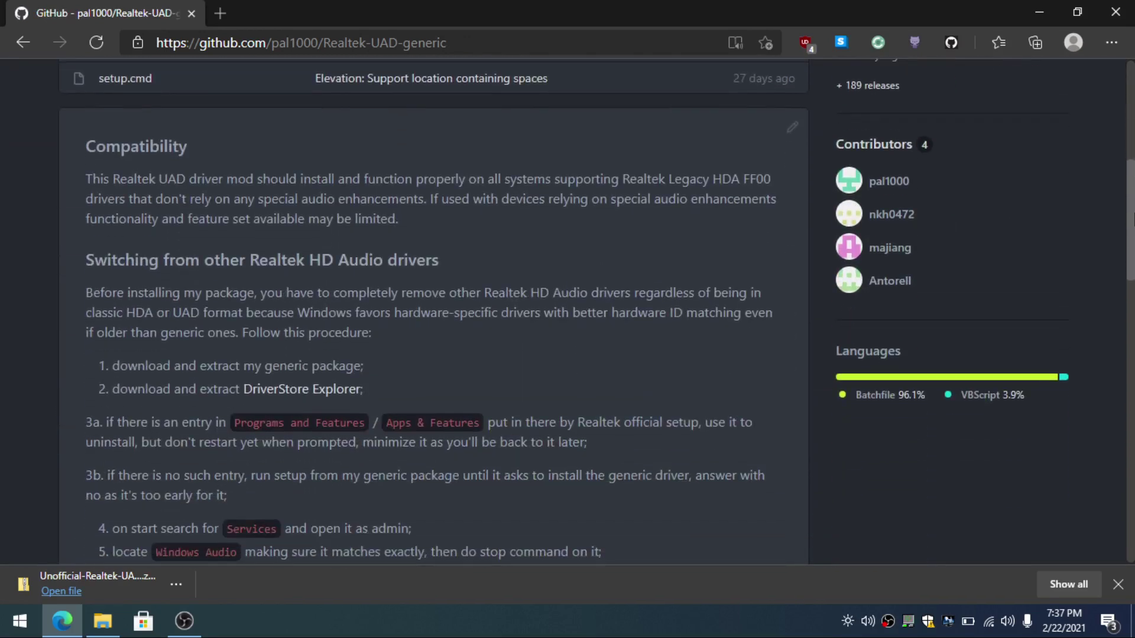
{"action": "left_click_drag", "start_coordinate": [1133, 219], "coordinate": [1131, 96]}
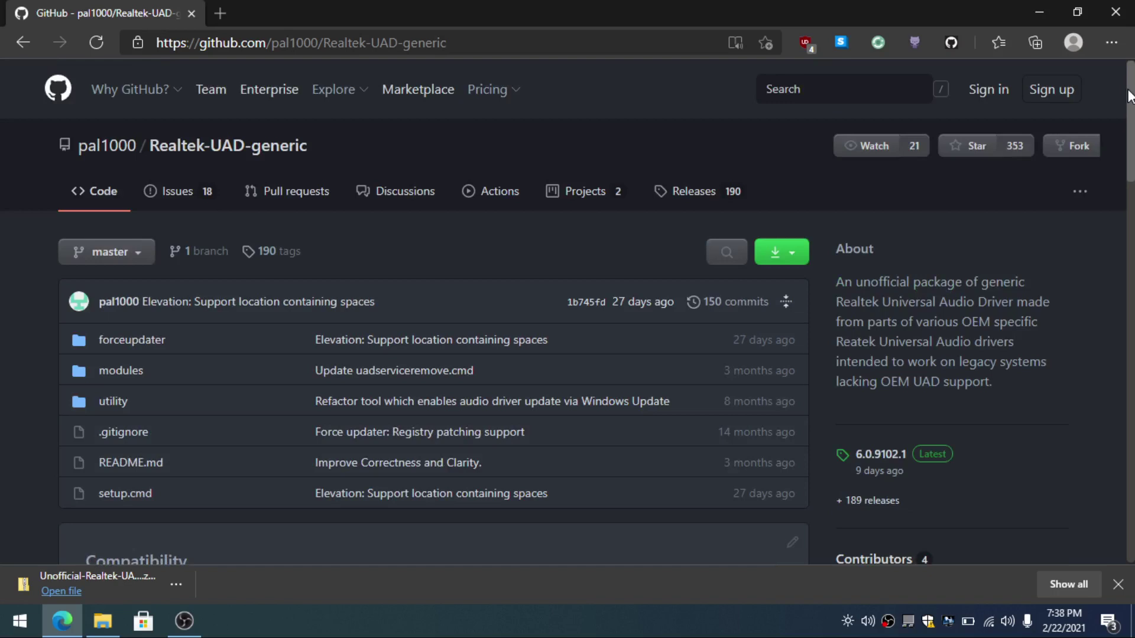
- Return to the Releases list and scroll down to release 6.0.9102.1's assets and back up
{"action": "left_click", "coordinate": [690, 187]}
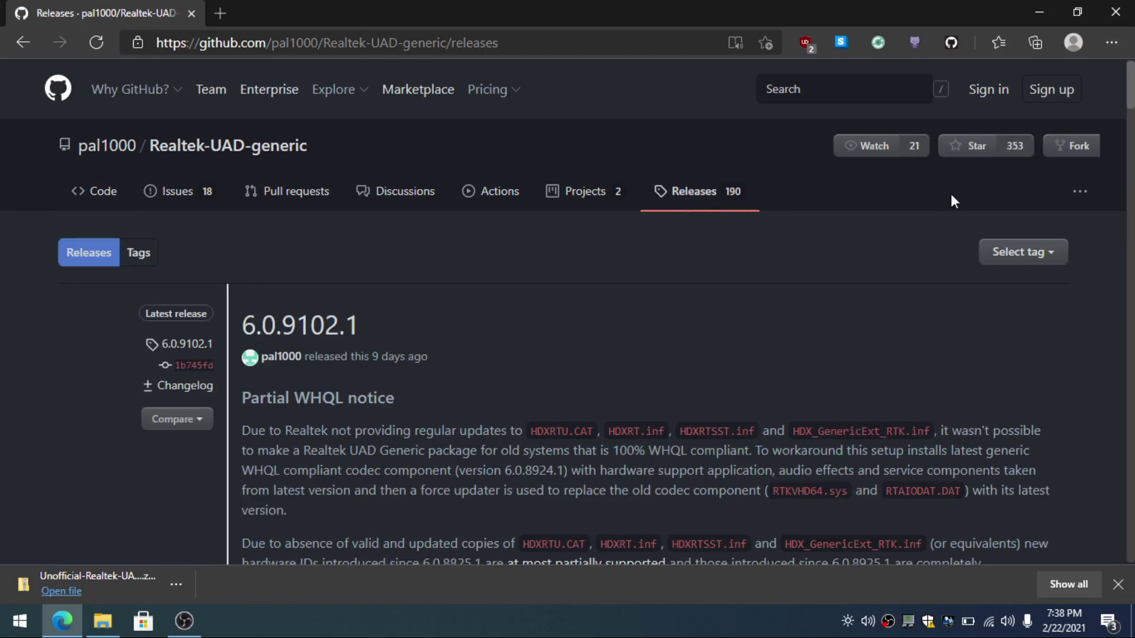
{"action": "scroll", "coordinate": [951, 195], "scroll_direction": "down", "scroll_amount": 5}
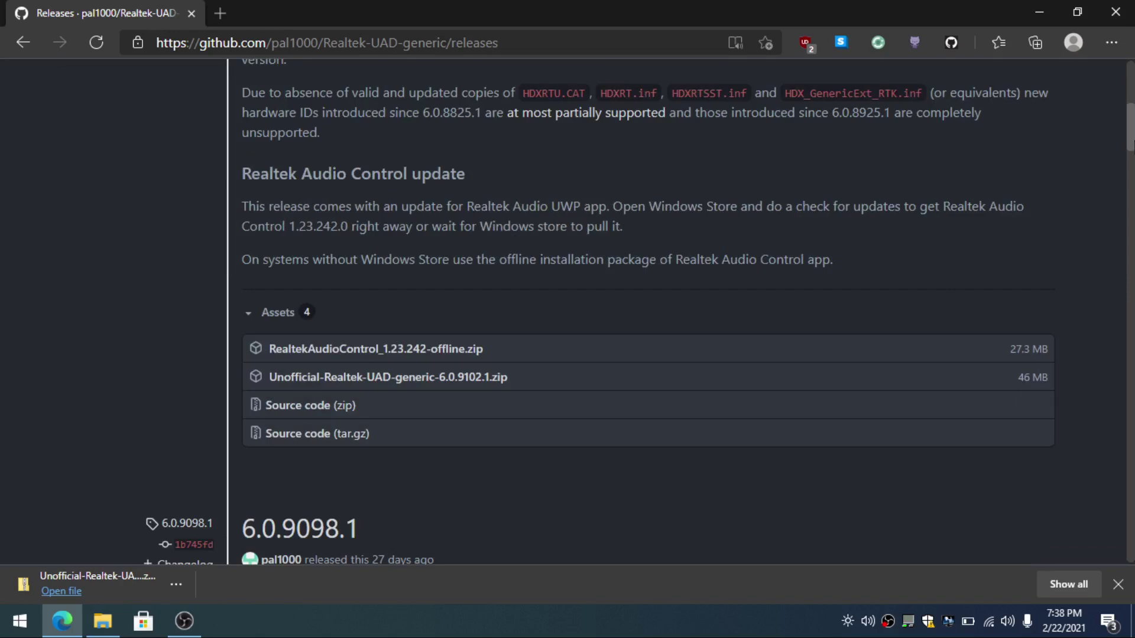
{"action": "scroll", "coordinate": [1129, 100], "scroll_direction": "up", "scroll_amount": 5}
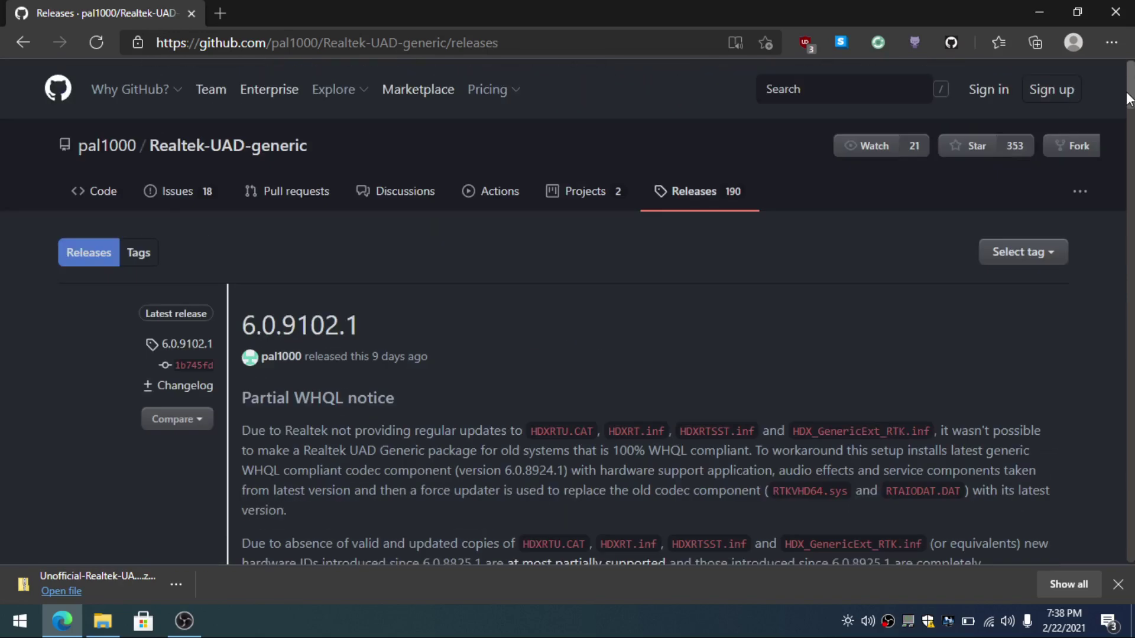